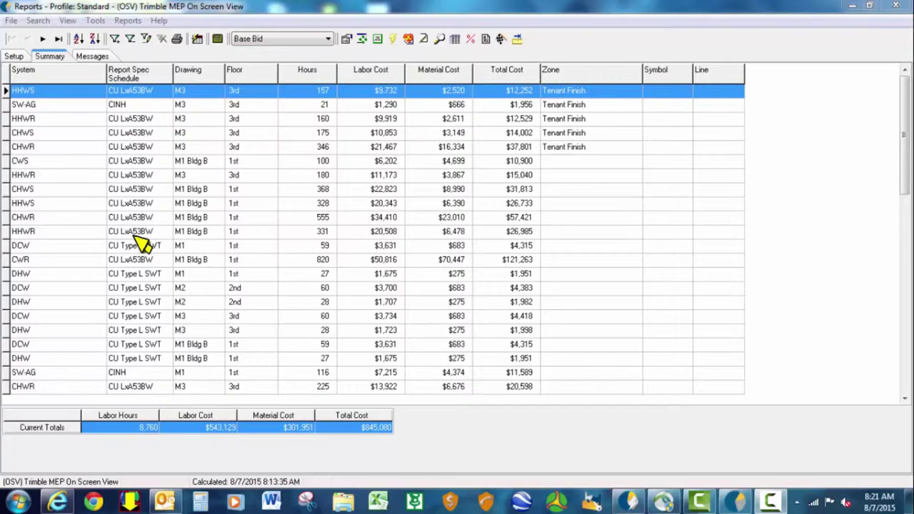
Step: Create a new report profile named Copper/Grooved vs Copper/Buttweld
click(13, 21)
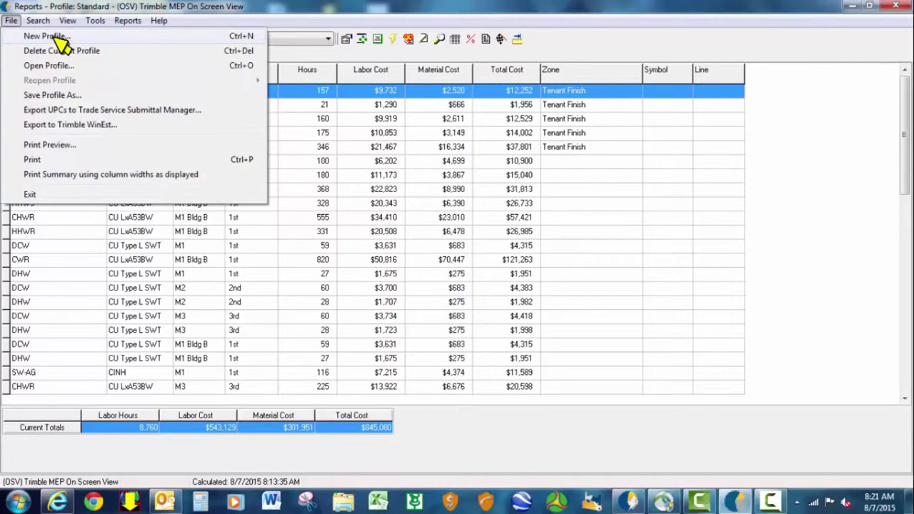
click(59, 41)
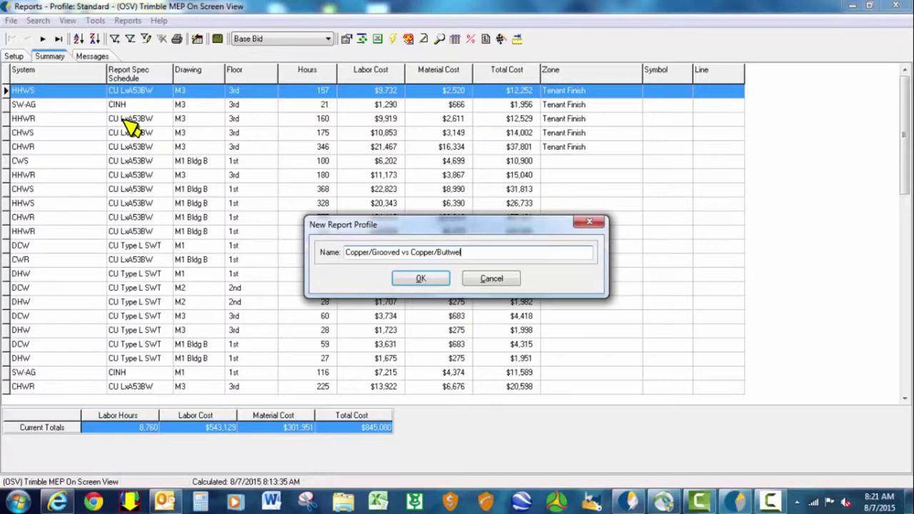
click(432, 278)
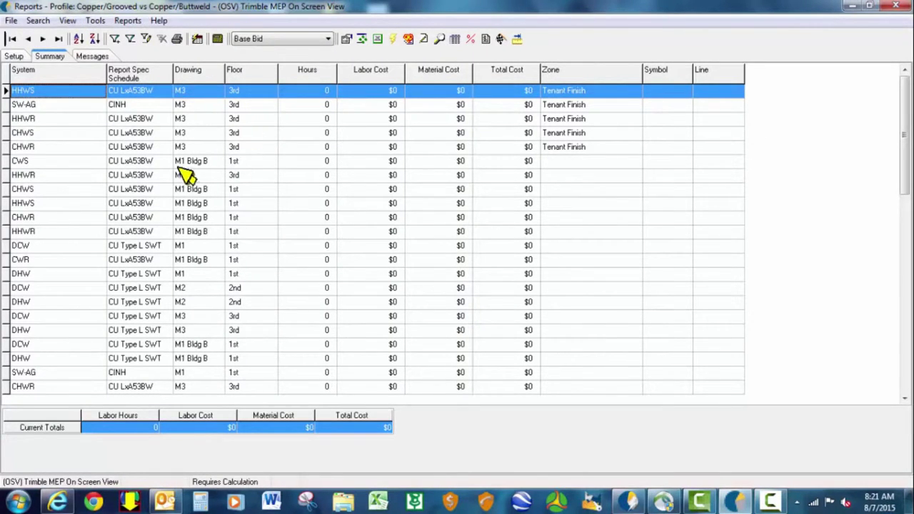
Step: In the profile setup, replace the spec schedule CU LxA53BW with CU LxA53Grv on all matching records
click(14, 56)
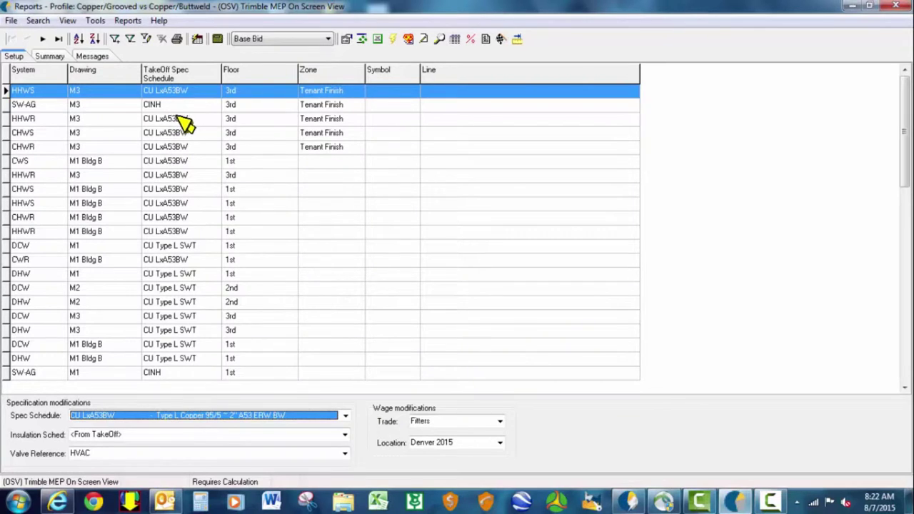
click(41, 23)
click(65, 52)
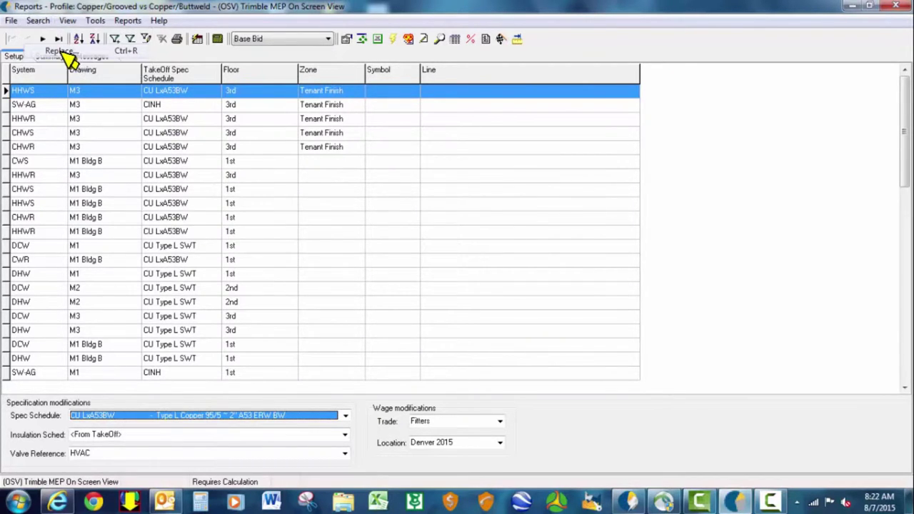
click(241, 209)
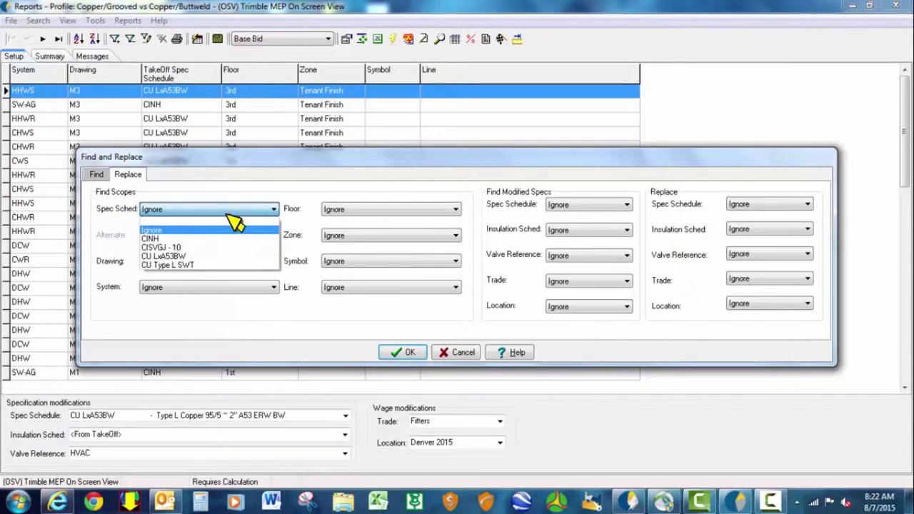
click(175, 256)
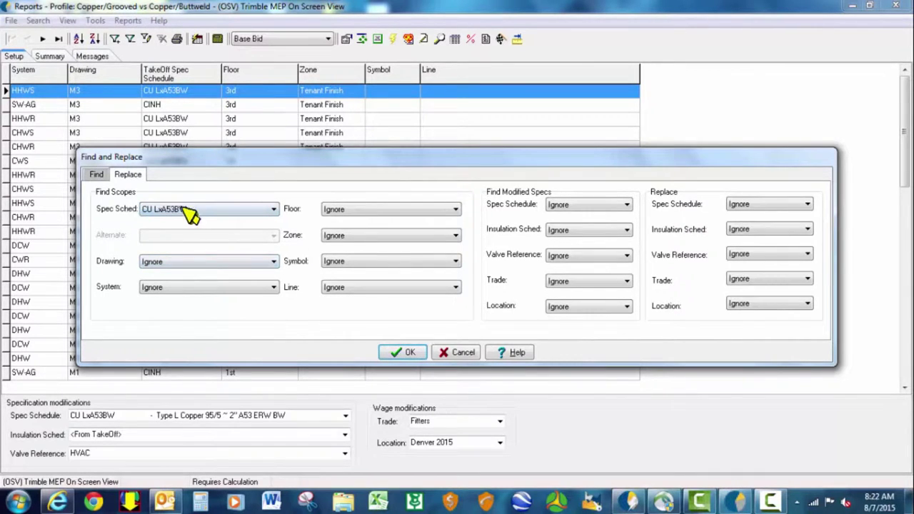
click(807, 205)
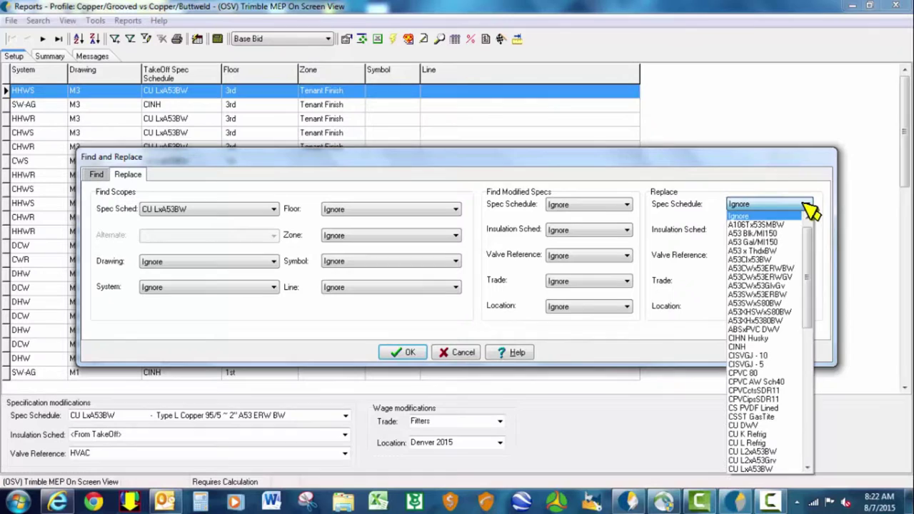
drag(813, 272, 815, 353)
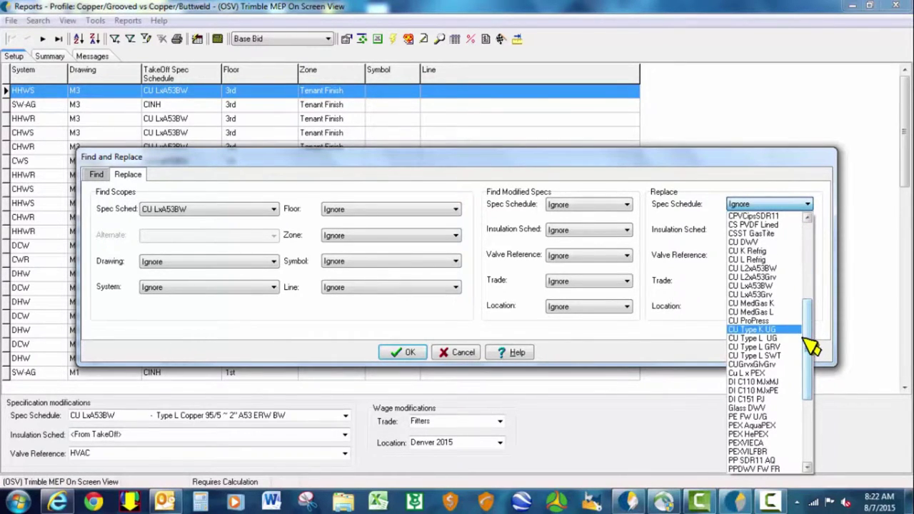
click(758, 295)
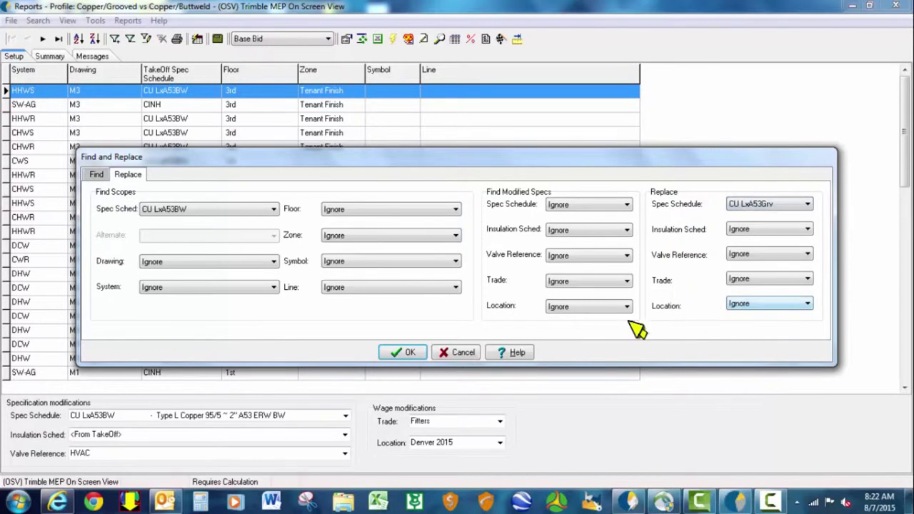
click(404, 353)
click(539, 283)
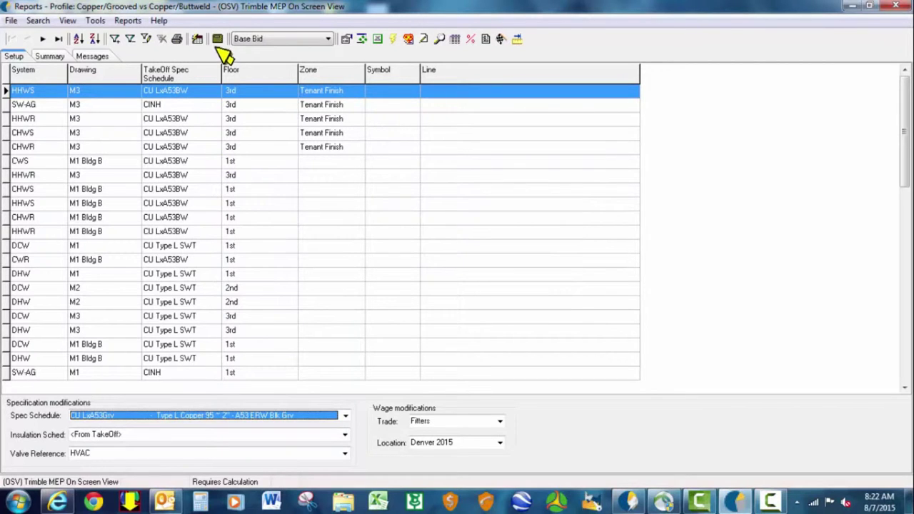
Step: Calculate the copper/grooved profile's summary with the MCA labor book and return to the profile setup
click(221, 42)
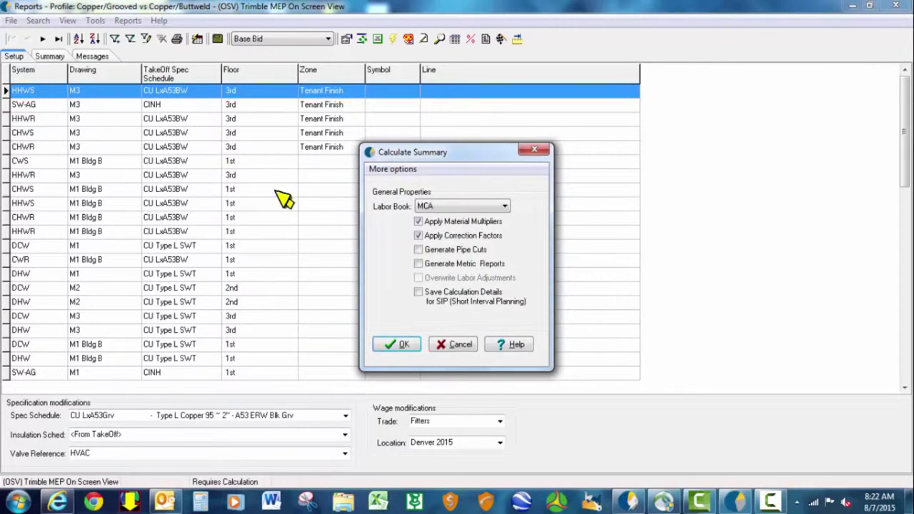
click(402, 342)
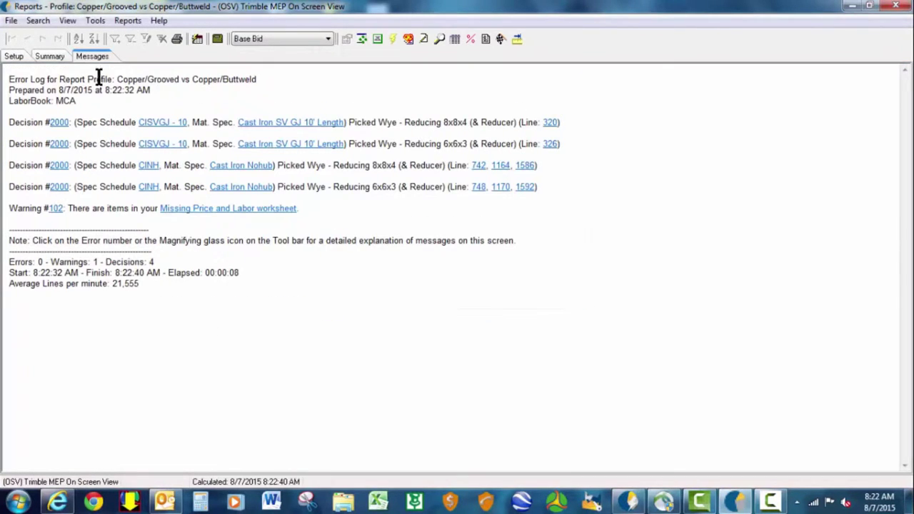
click(14, 56)
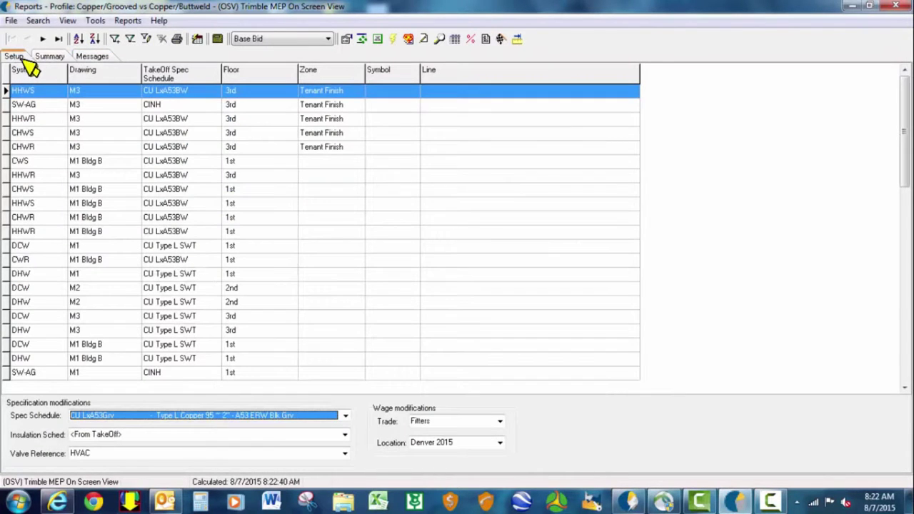
Step: Compare the copper/grooved profile with Standard in the Profile Summary, adjusting the hours, cost and percent column widths, and close it
click(457, 40)
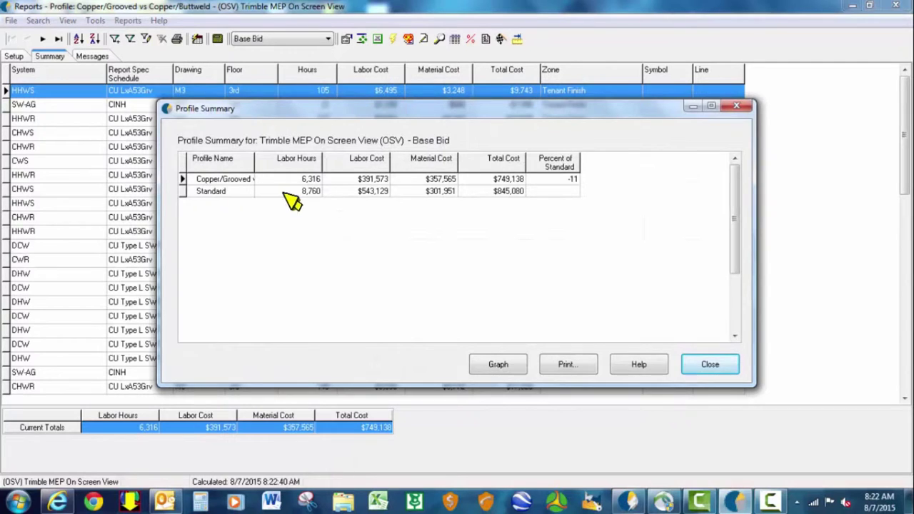
drag(580, 165, 620, 168)
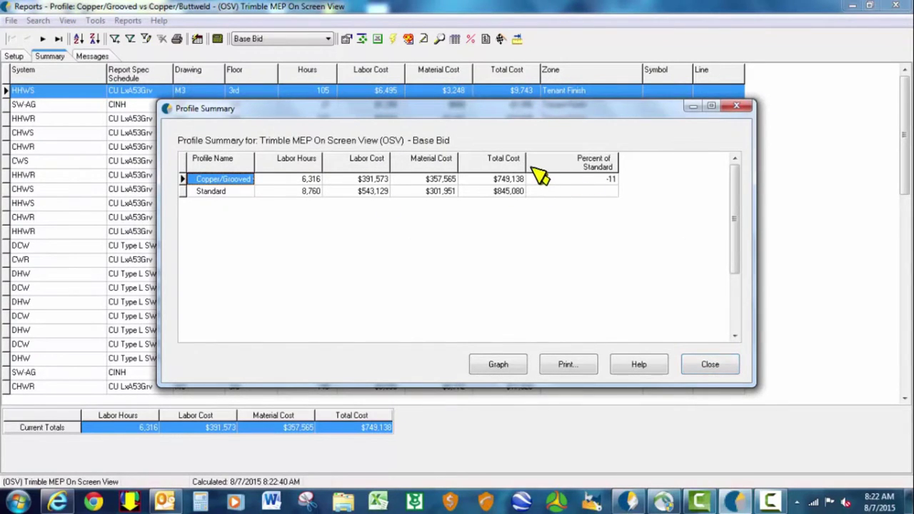
drag(558, 165, 563, 166)
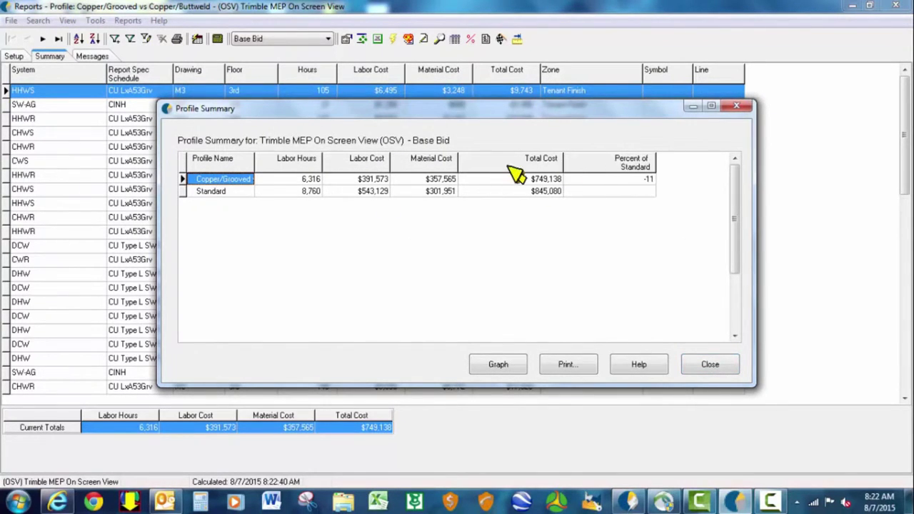
drag(487, 169, 487, 169)
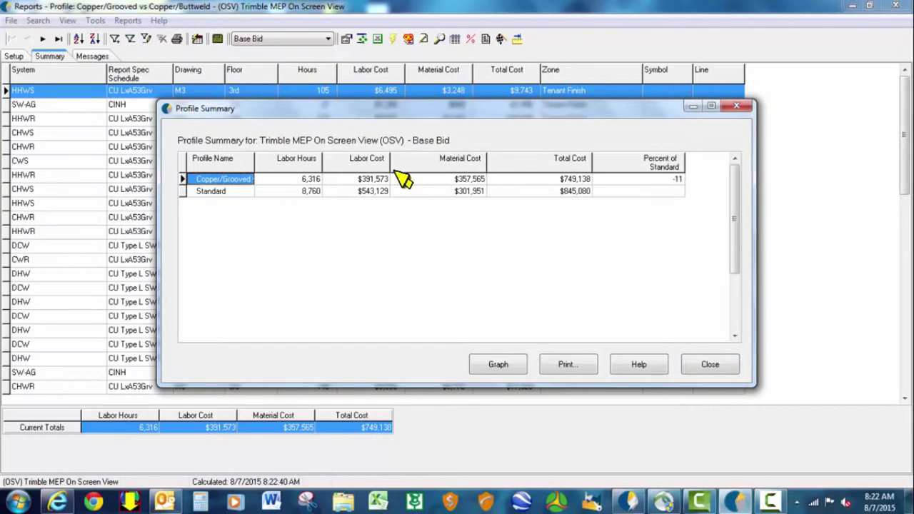
drag(391, 168, 412, 169)
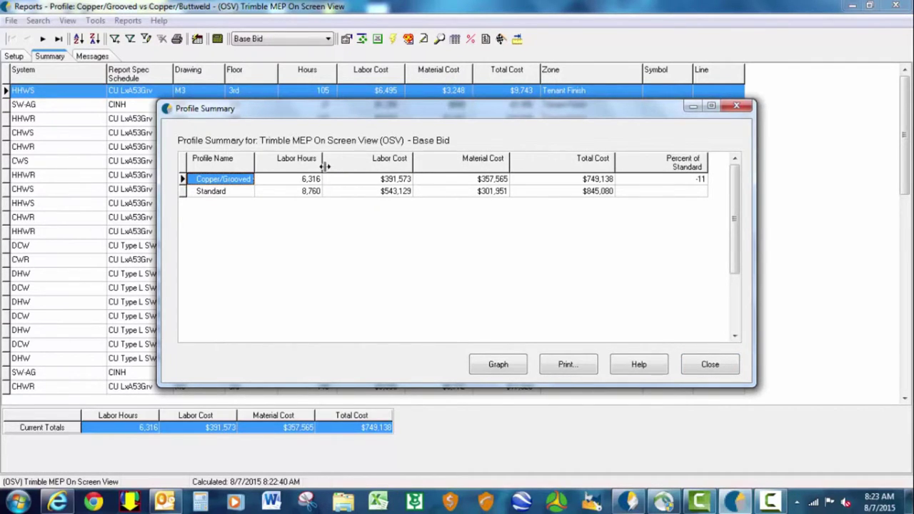
drag(348, 166, 348, 166)
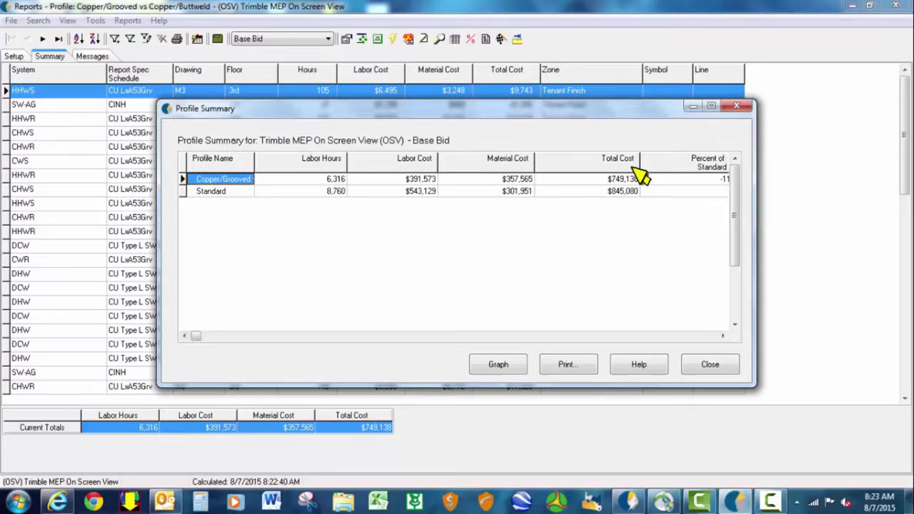
drag(600, 167, 599, 169)
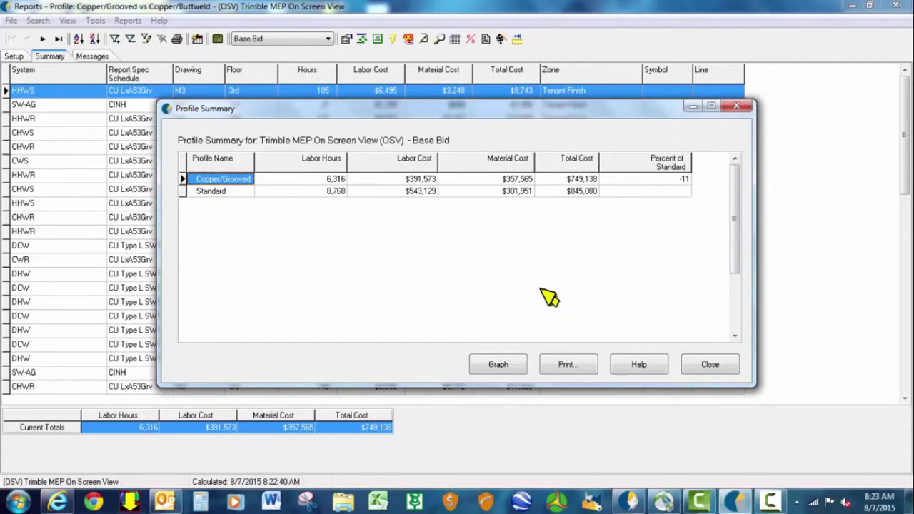
click(726, 364)
Step: Create another new report profile named PVC vs CINH
click(11, 20)
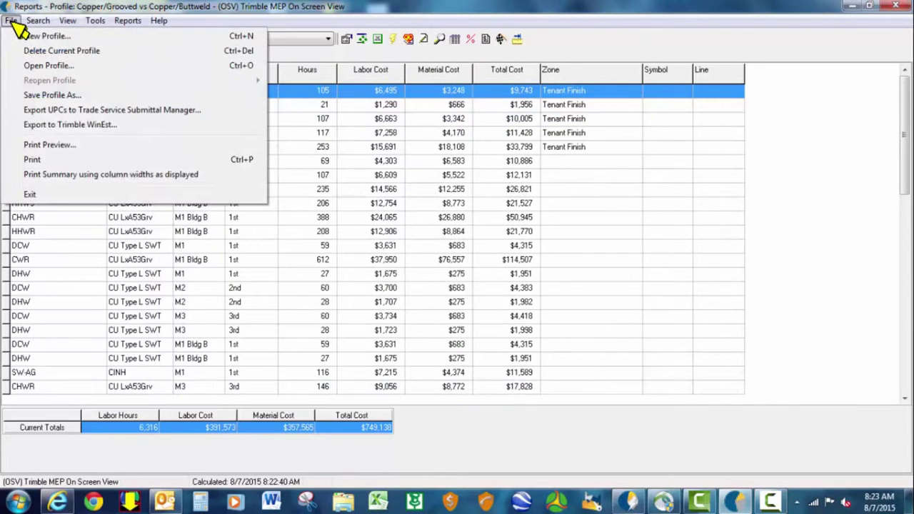
click(43, 42)
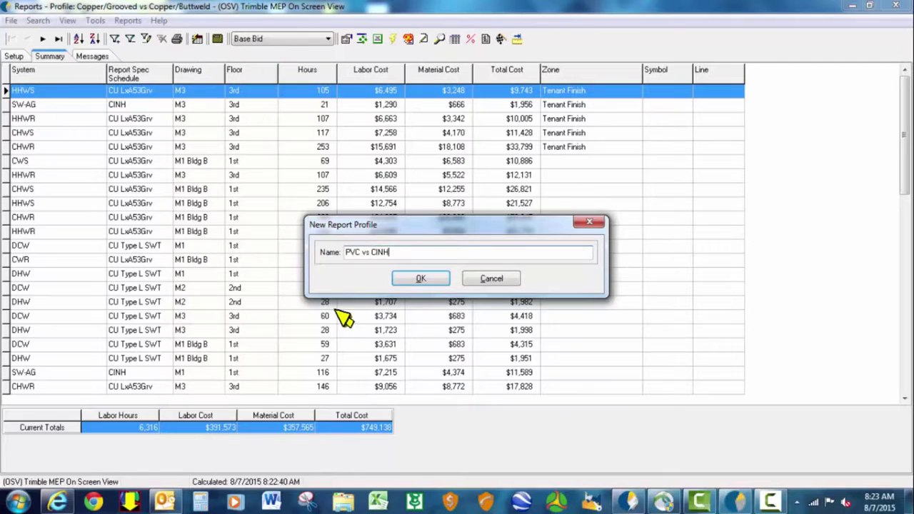
click(426, 280)
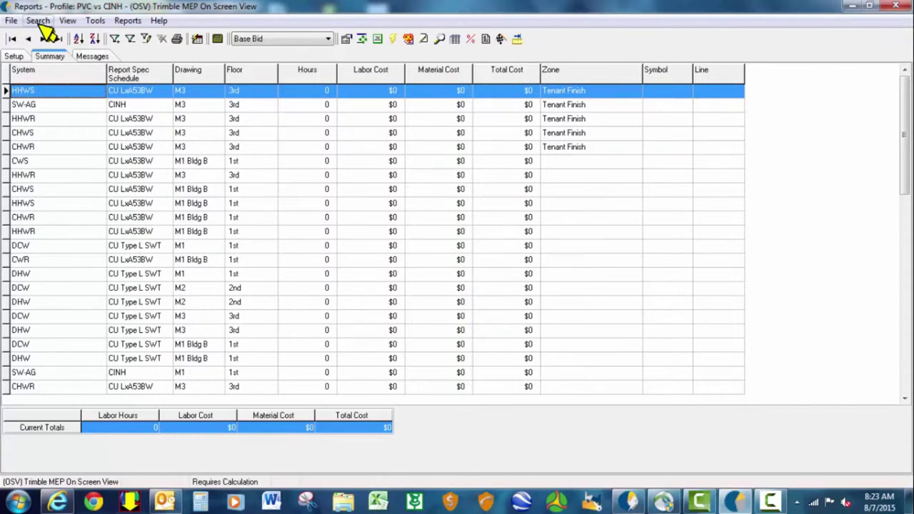
Step: In the profile setup, replace the spec schedule CINH with PVC DWV on all matching records
click(15, 56)
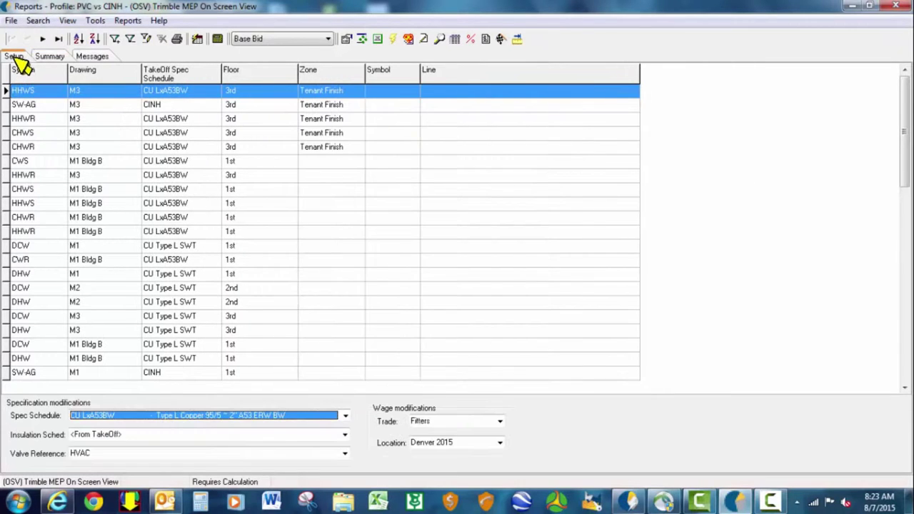
click(40, 21)
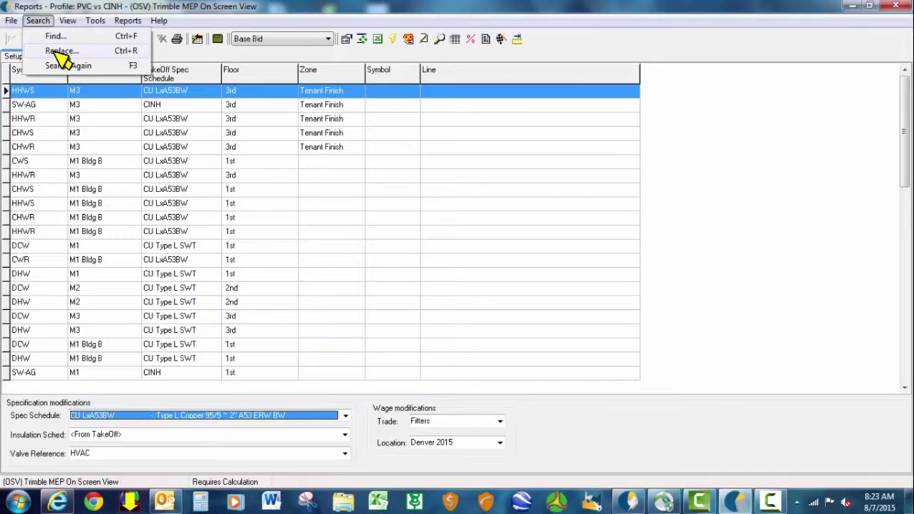
click(60, 51)
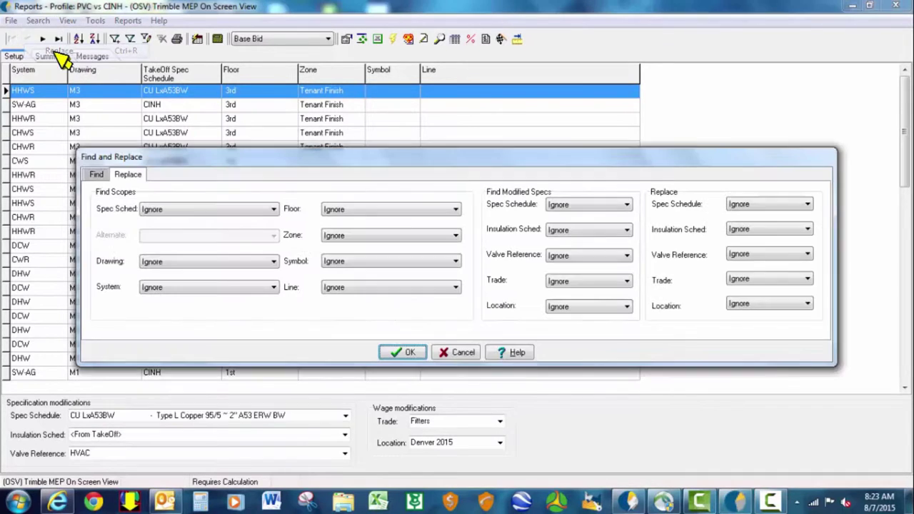
click(182, 210)
click(157, 239)
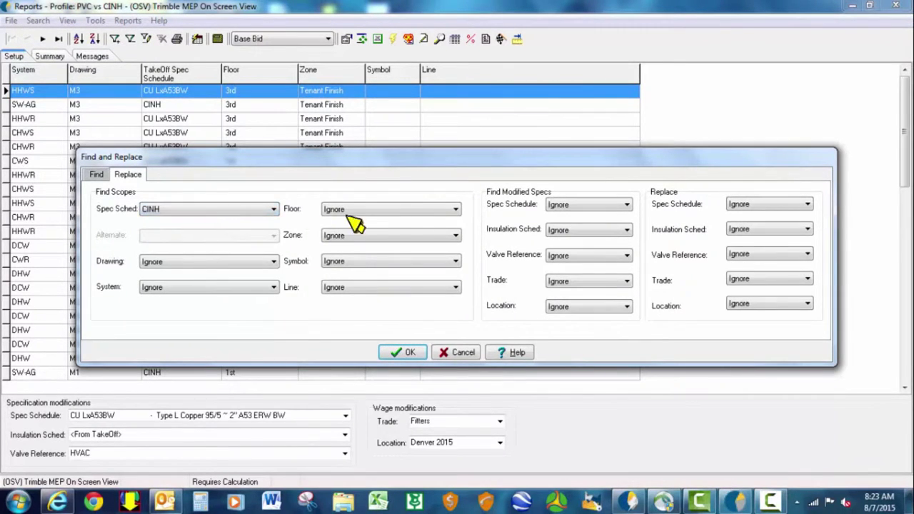
click(761, 206)
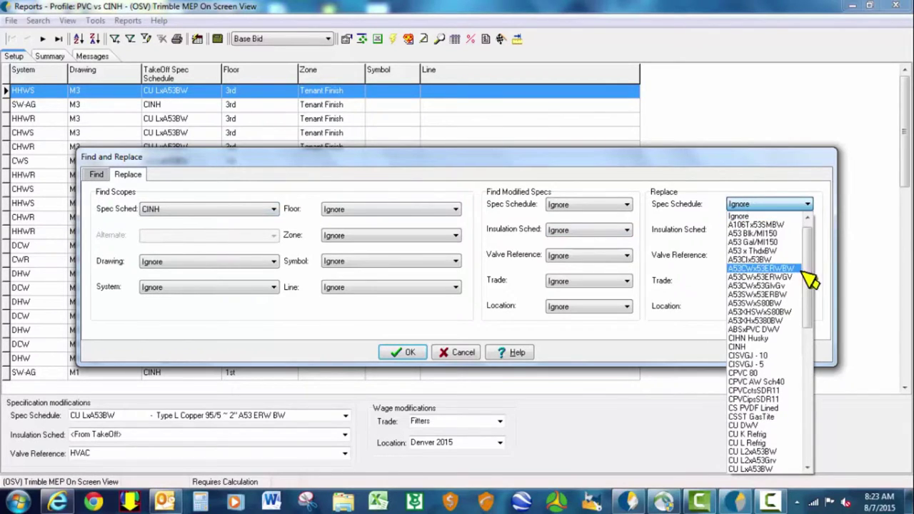
drag(808, 289, 807, 413)
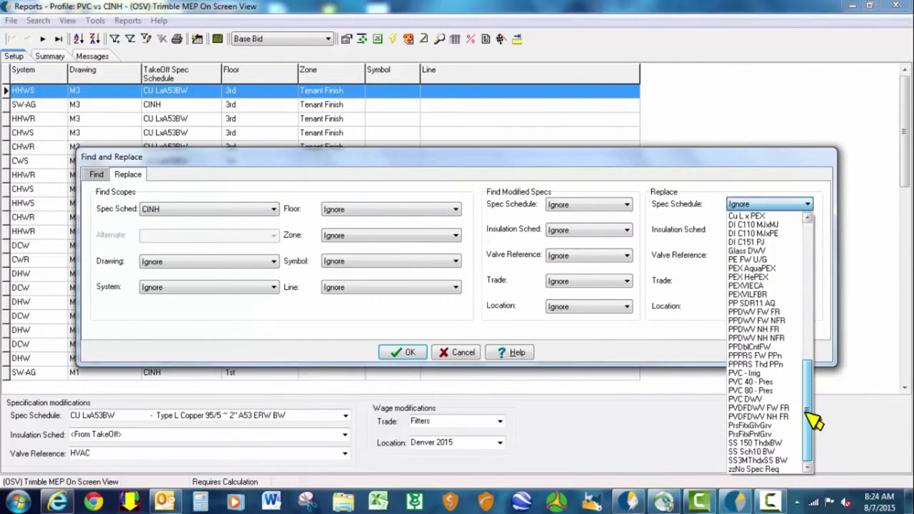
click(761, 400)
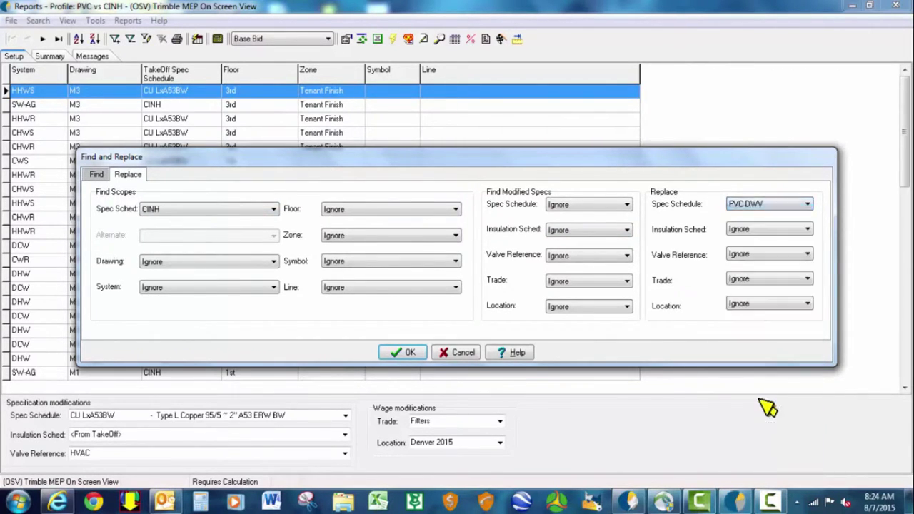
click(404, 353)
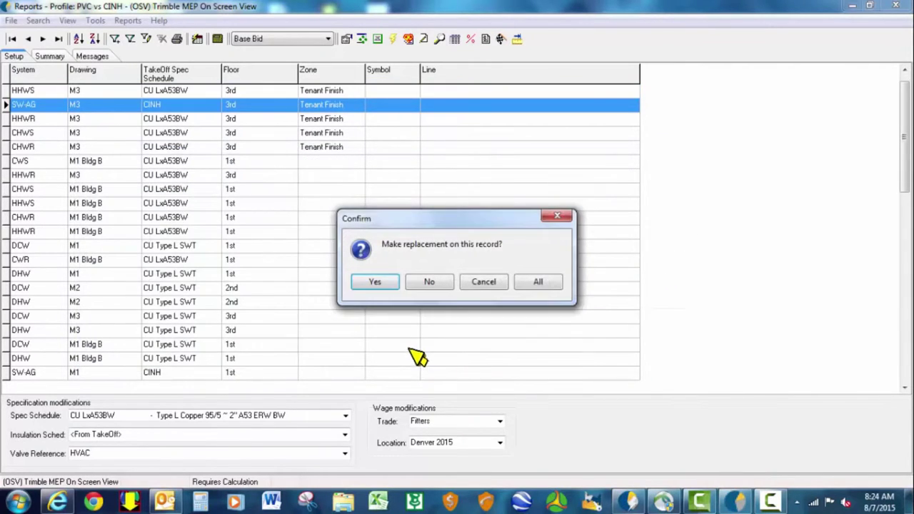
click(541, 284)
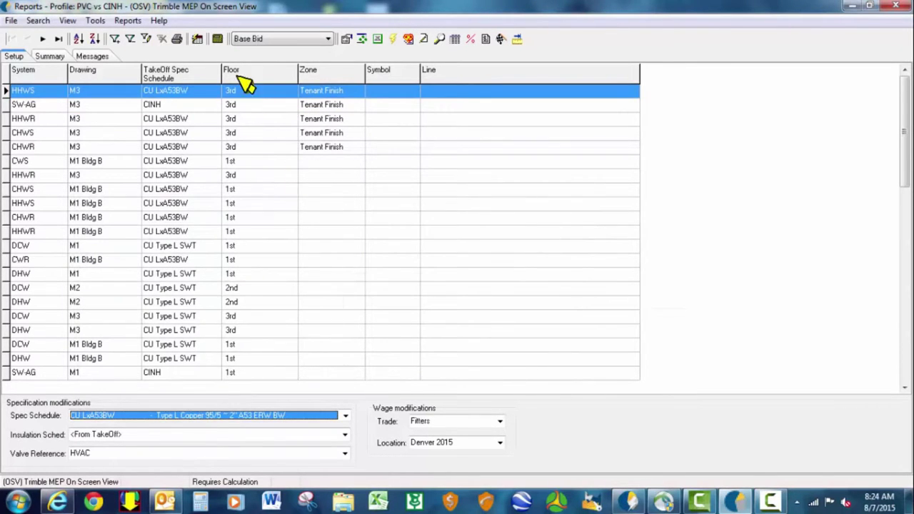
Step: Calculate the PVC vs CINH profile with the MCA labor book and show its summary
click(220, 37)
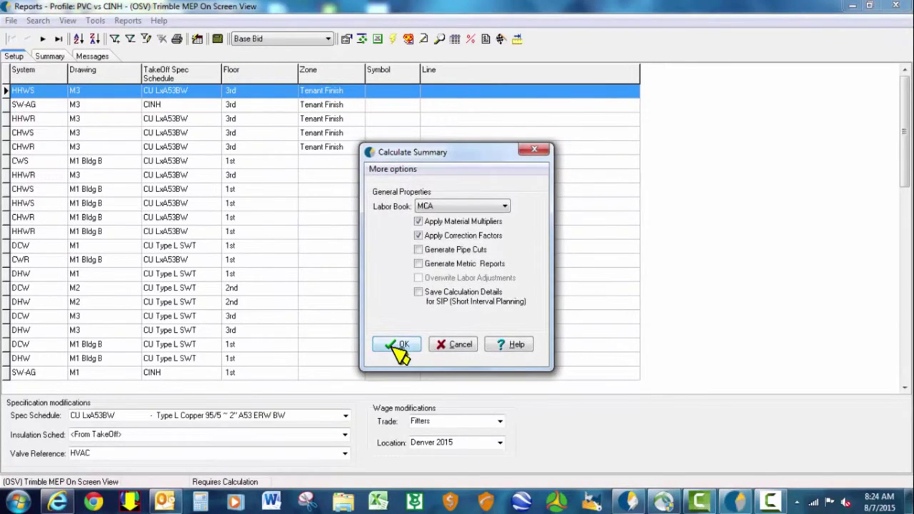
click(399, 346)
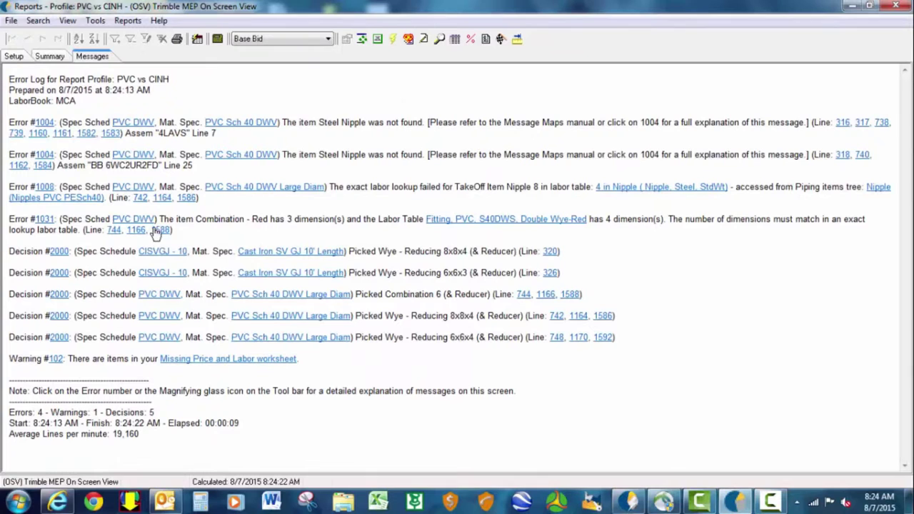
click(52, 59)
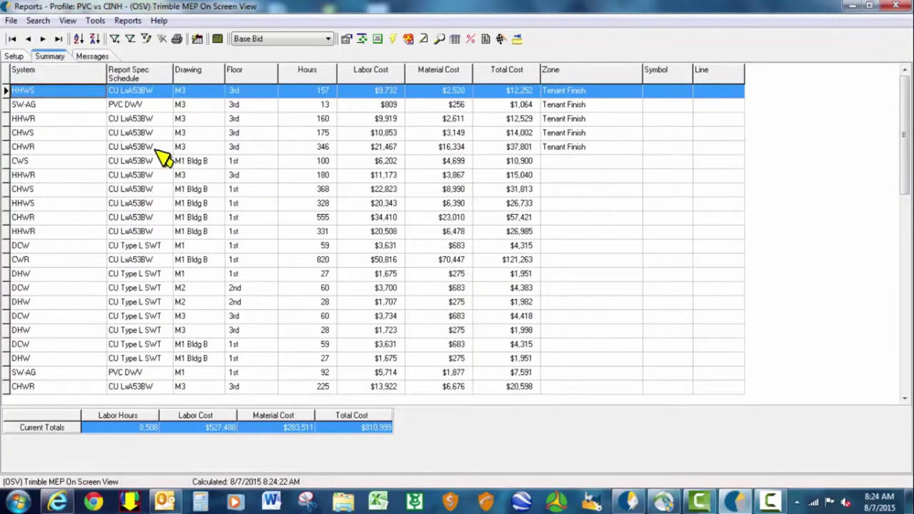
Step: Open the Profile Summary comparing all the report profiles and graph the comparison
click(455, 39)
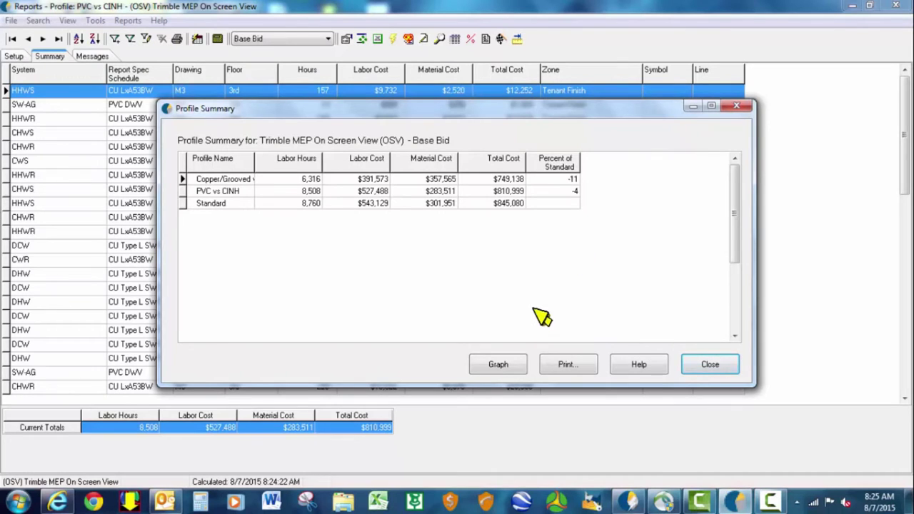
click(500, 366)
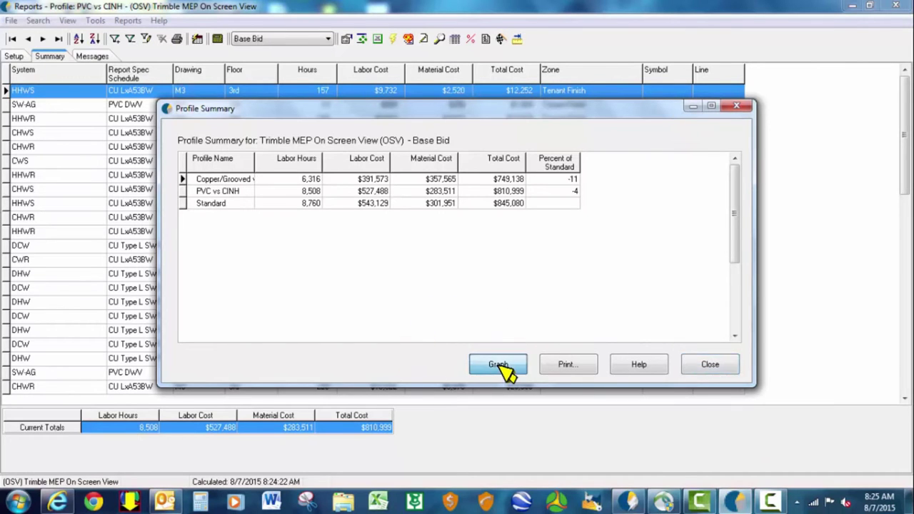